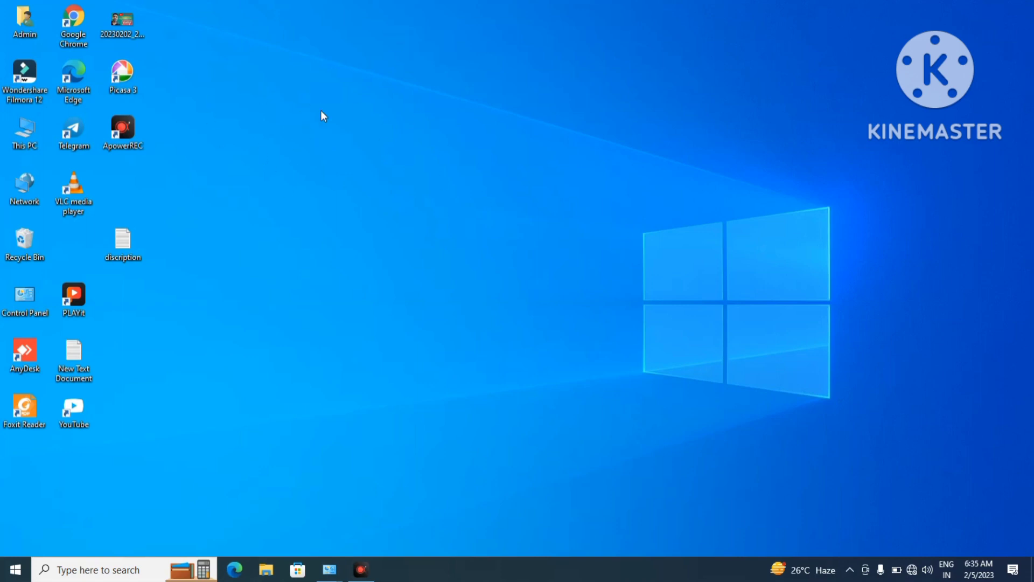
- Browse from This PC to Local Disk (F:) and into the Photoshop70 folder
double_click(34, 132)
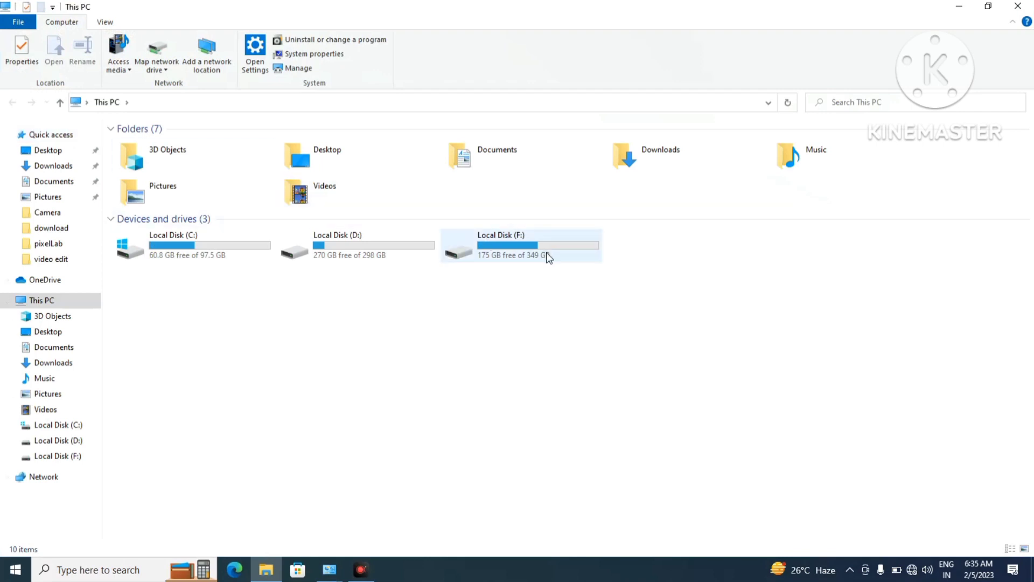
mouse_move(529, 246)
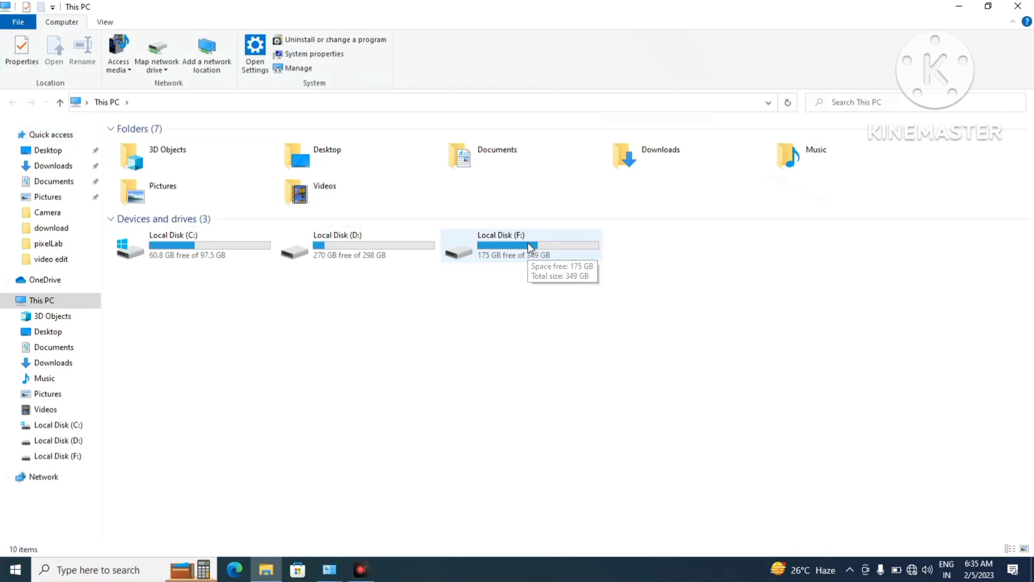
double_click(506, 259)
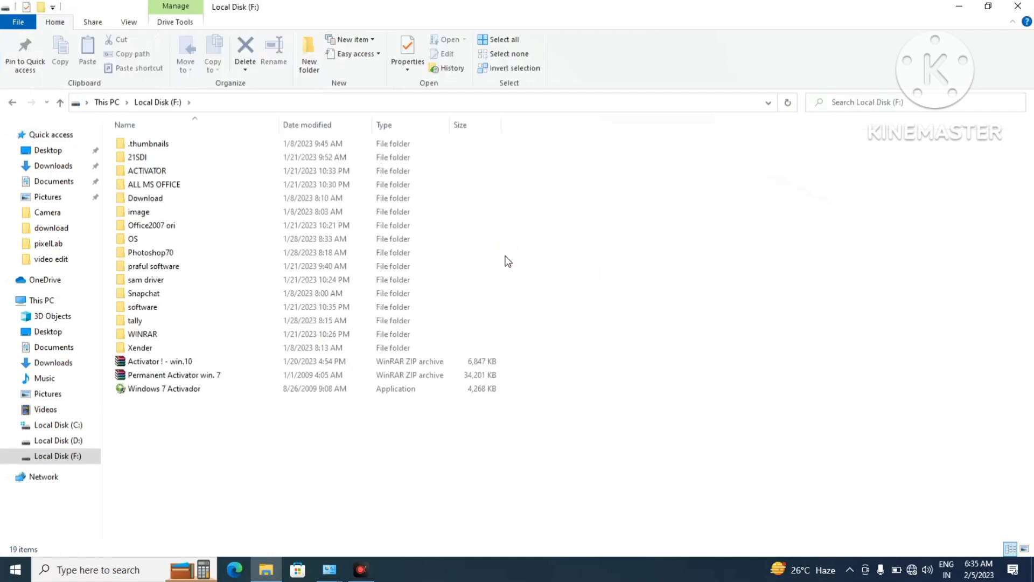
double_click(176, 249)
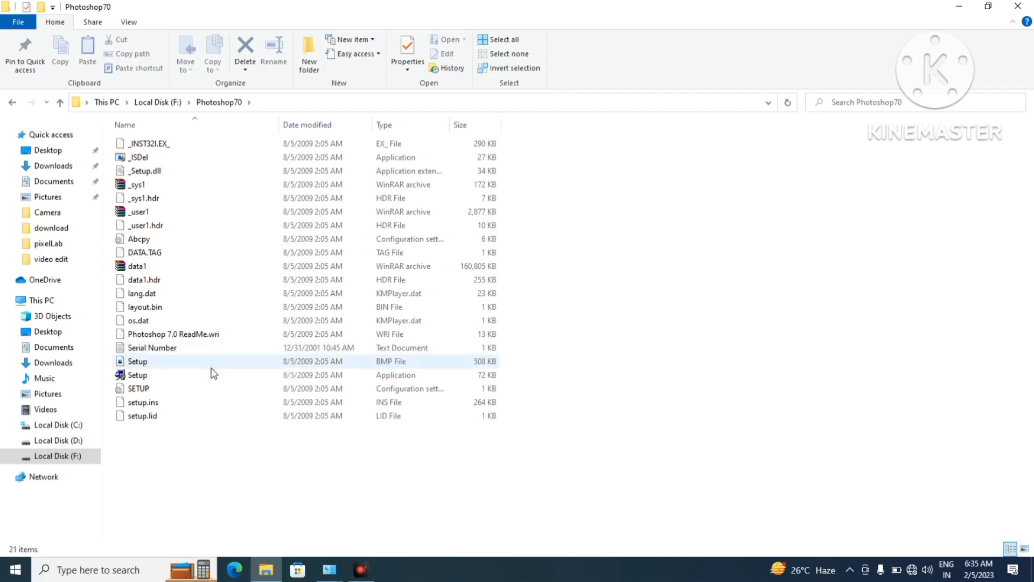
- Run Setup, dismiss the notice, keep US English and accept the license agreement
click(206, 376)
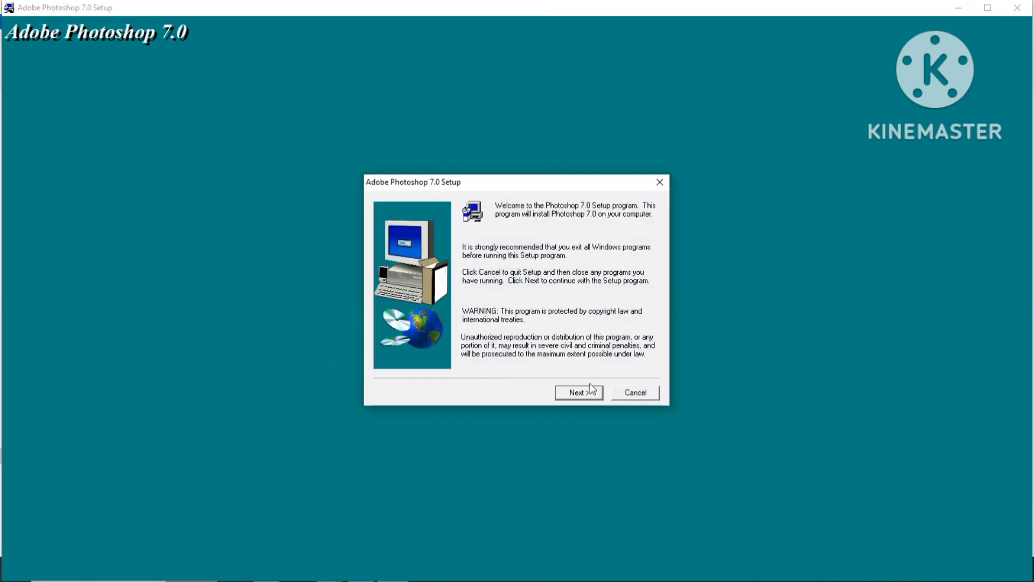
click(579, 395)
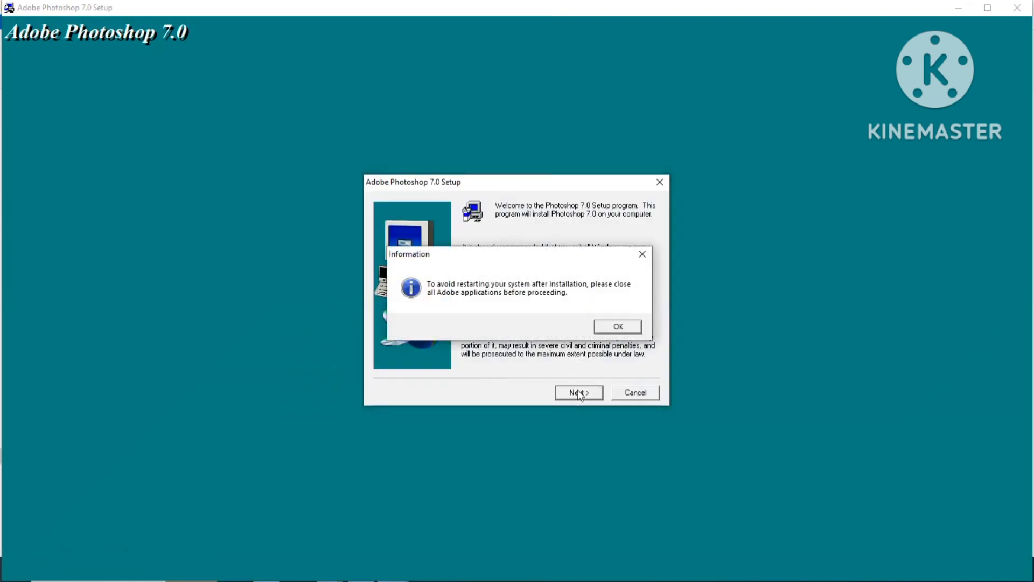
click(623, 323)
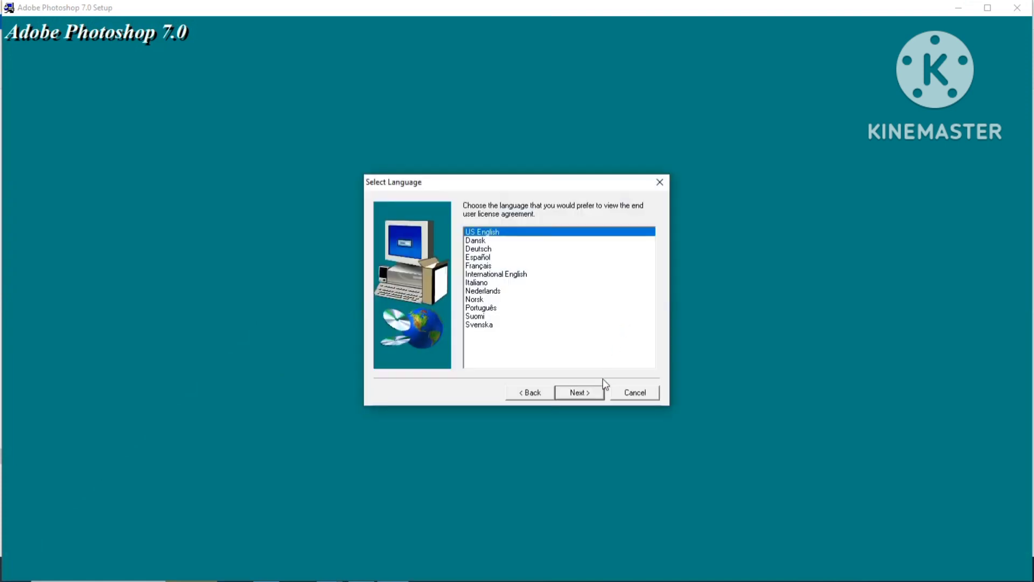
click(588, 393)
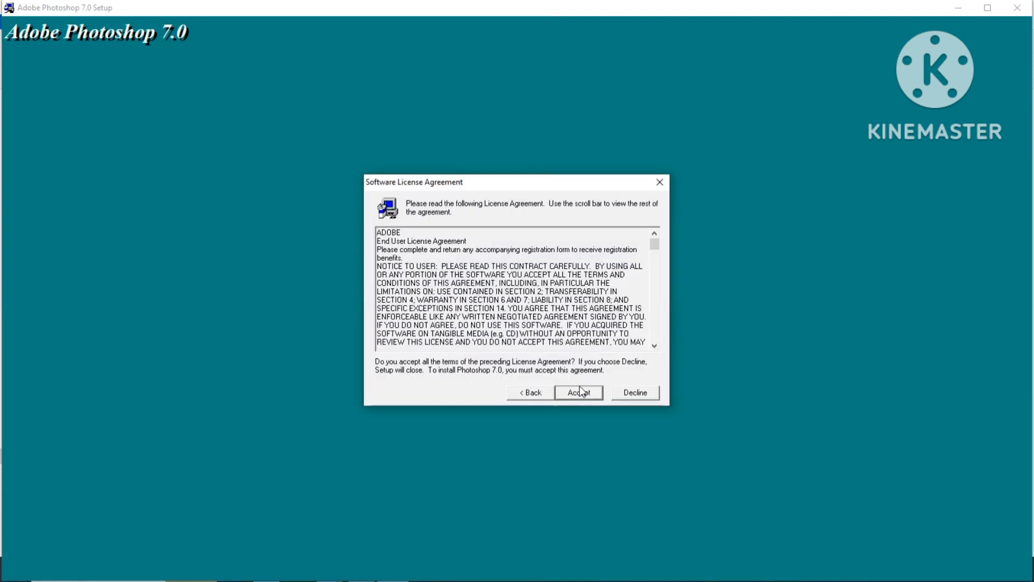
click(587, 394)
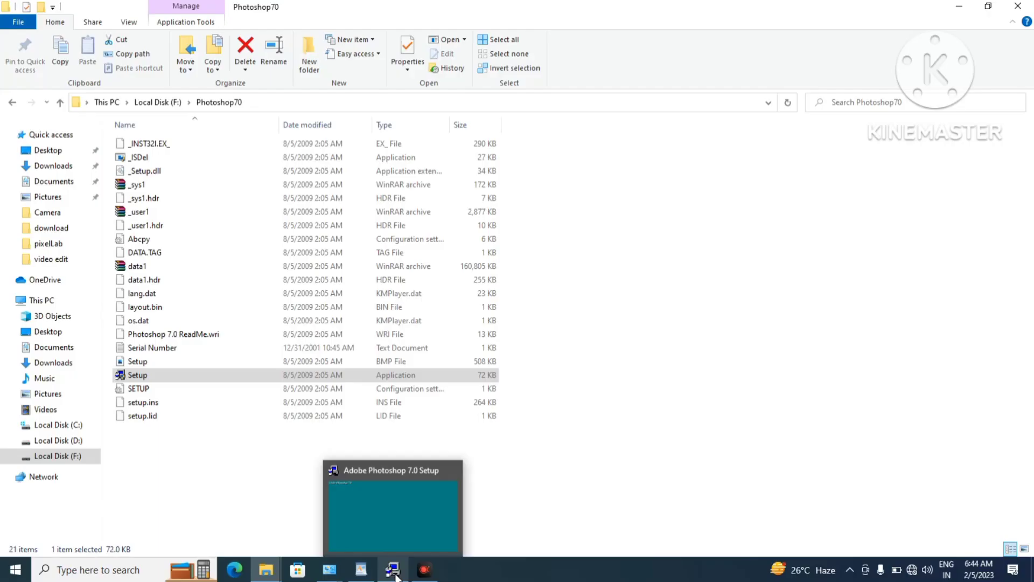
- Restore the Setup window from the taskbar and activate its User Information dialog
click(397, 576)
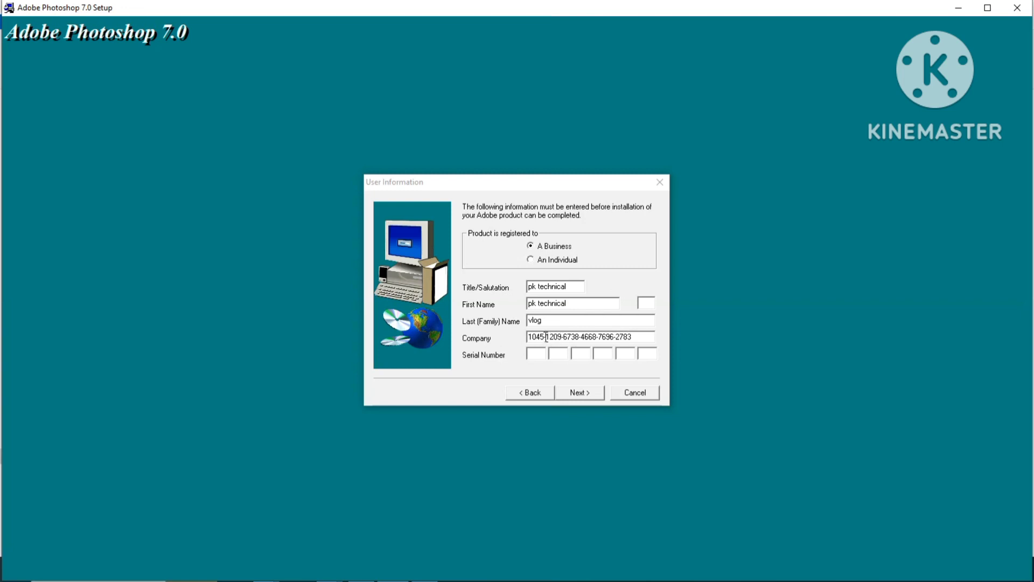
click(541, 338)
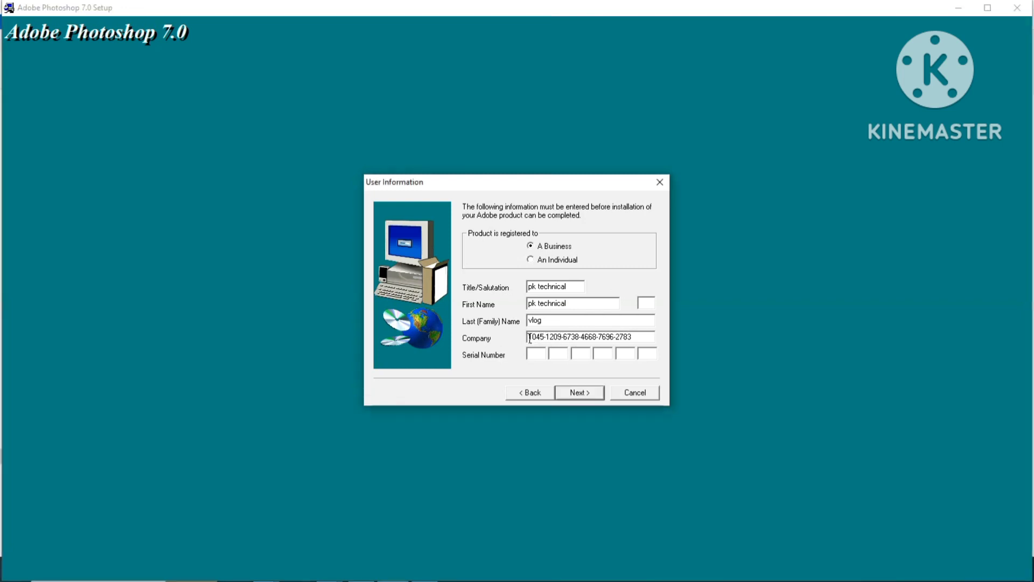
- Open Serial Number.txt in Notepad to view the licence key, then minimize Notepad
click(958, 7)
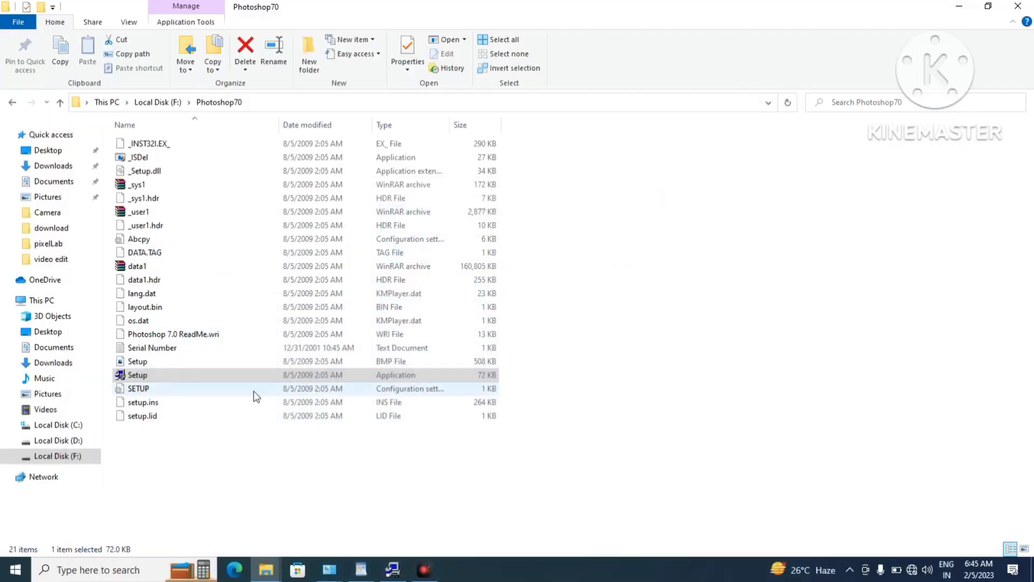
click(190, 349)
double_click(190, 349)
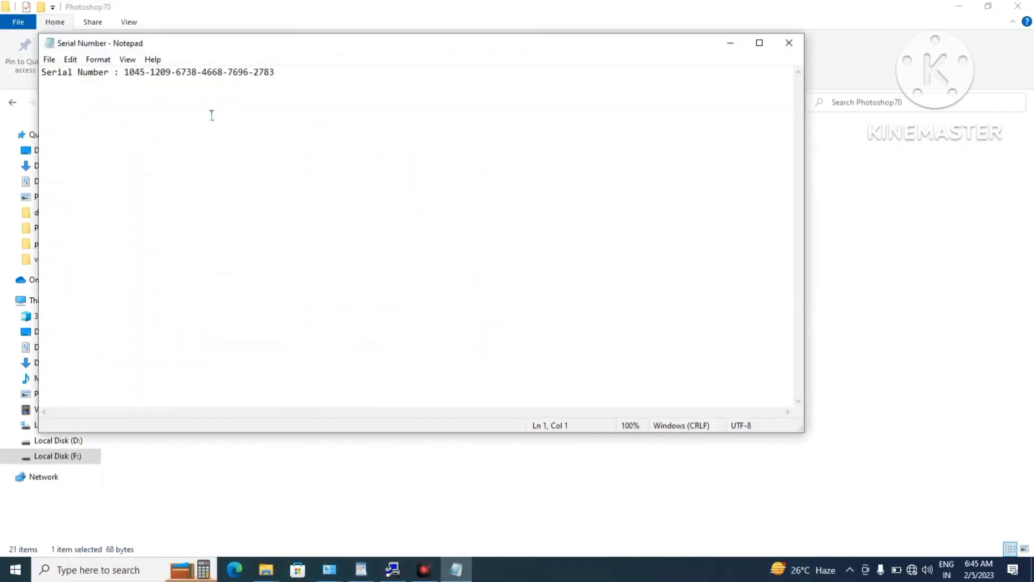
click(731, 43)
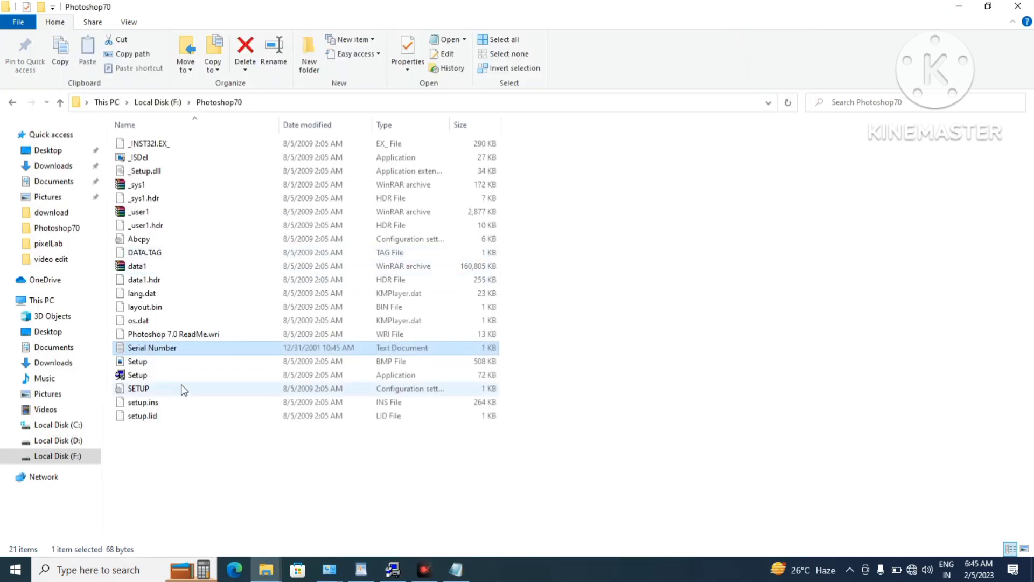
- Copy the first three key groups from the Company field into serial boxes one to three
click(393, 569)
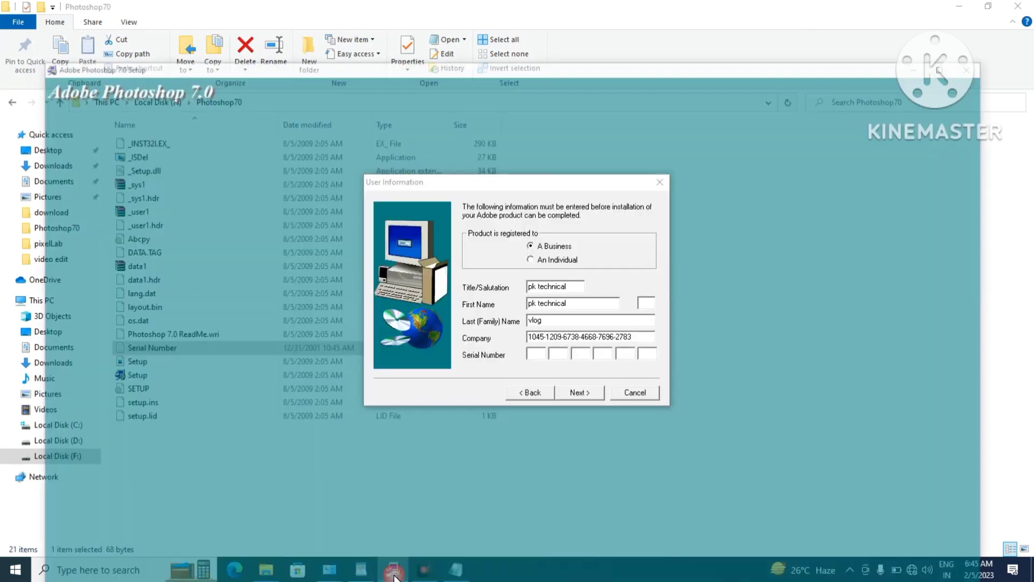
double_click(537, 338)
key(ctrl+c)
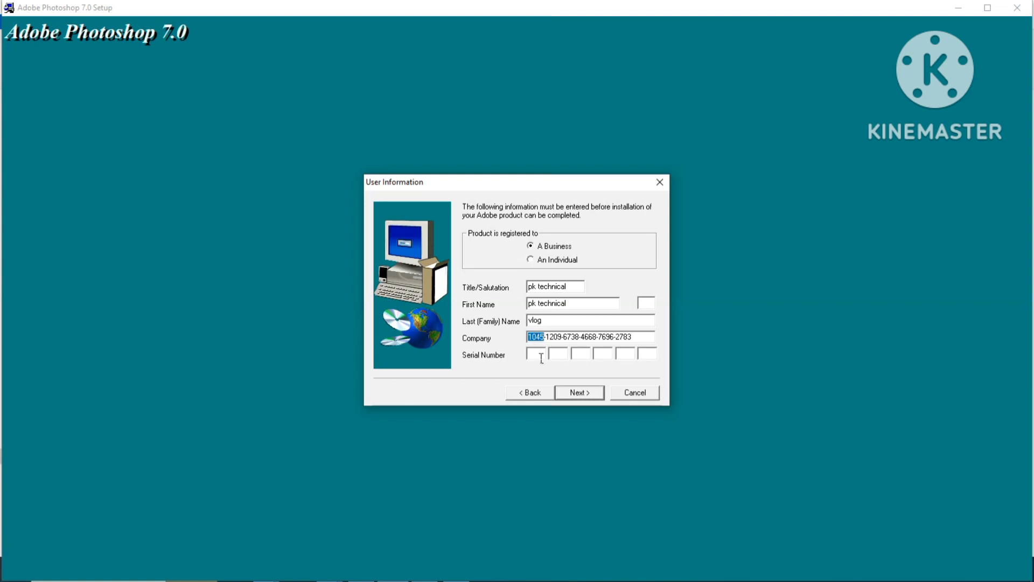
click(541, 358)
key(ctrl+v)
double_click(559, 337)
key(ctrl+c)
click(559, 350)
key(ctrl+v)
double_click(574, 337)
key(ctrl+c)
click(580, 351)
key(ctrl+v)
- Enter the remaining key groups into serial boxes four, five and six
double_click(591, 336)
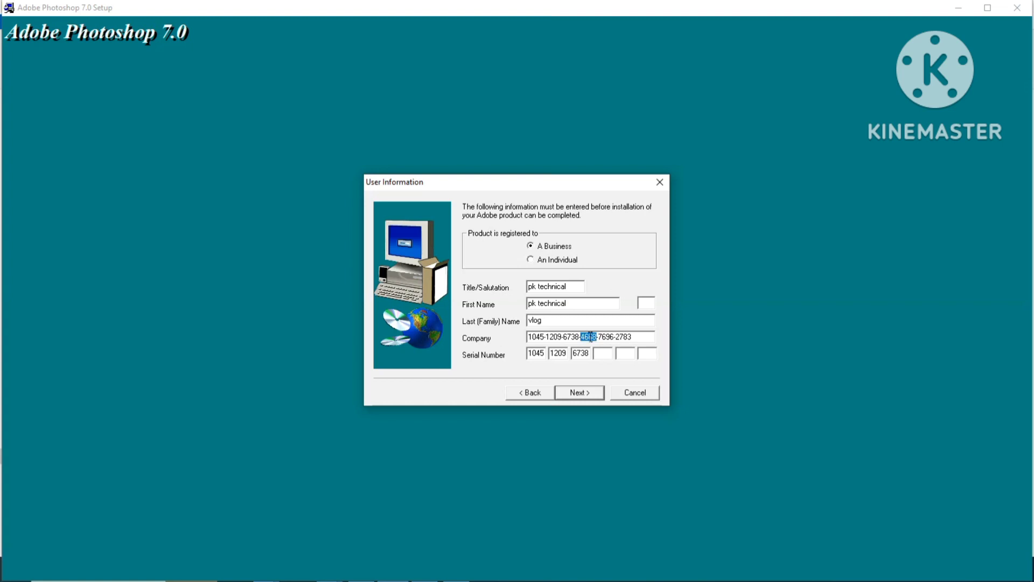
key(ctrl+c)
click(603, 352)
key(ctrl+v)
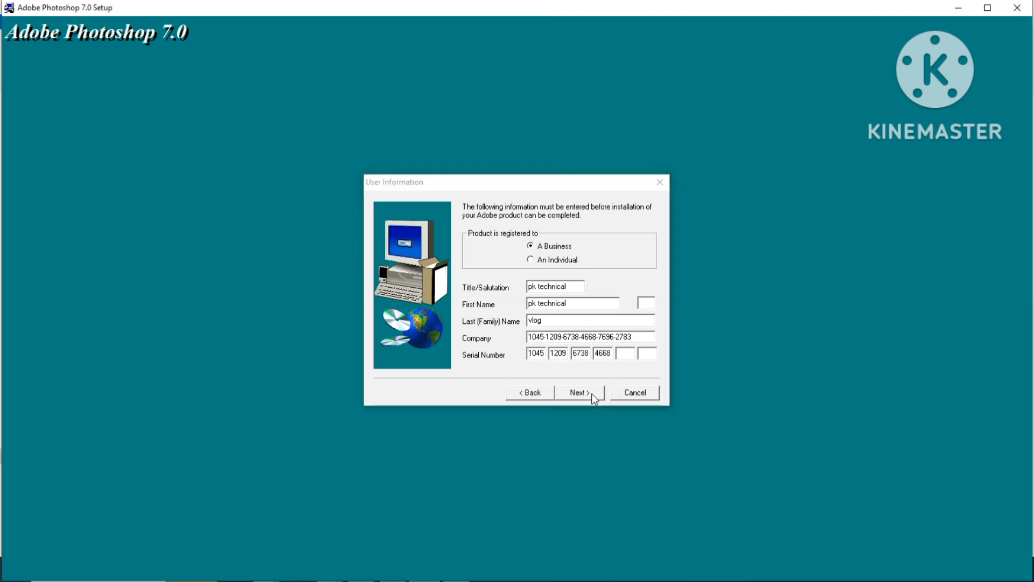
click(627, 353)
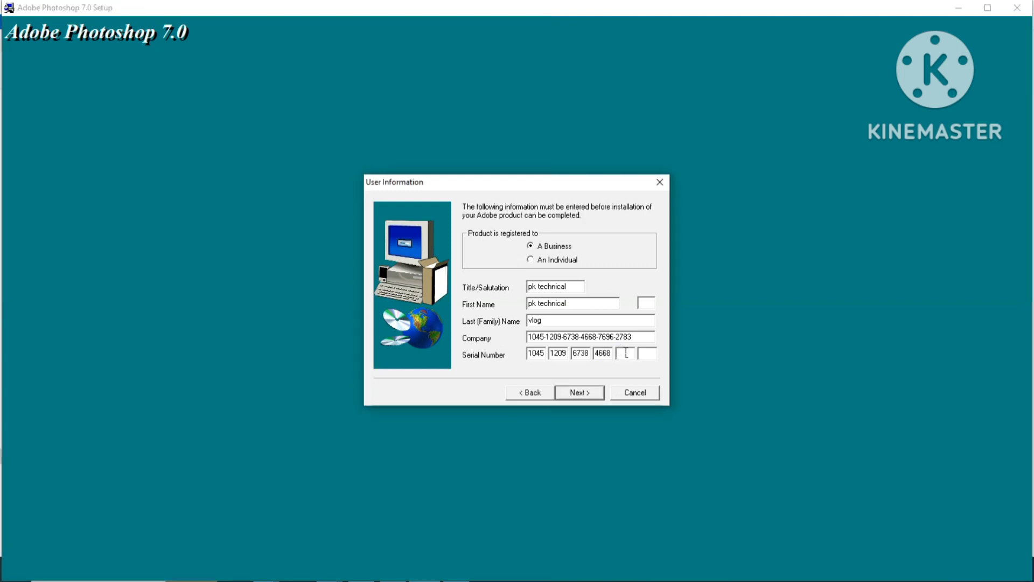
text(7696)
double_click(625, 334)
click(645, 354)
key(ctrl+v)
- Confirm registration, keep Typical setup, default folder and file associations, and start copying files
click(581, 391)
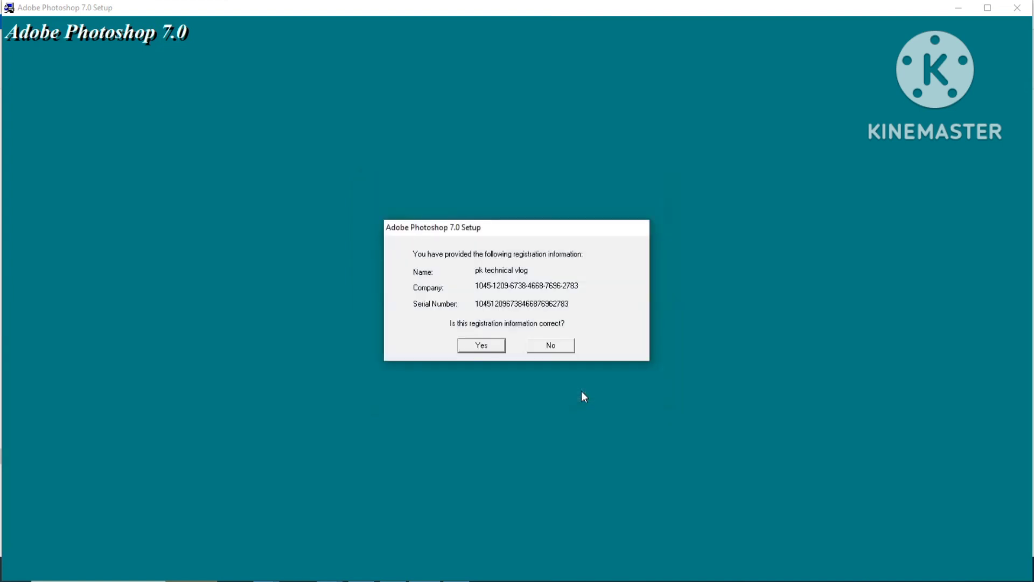
click(477, 346)
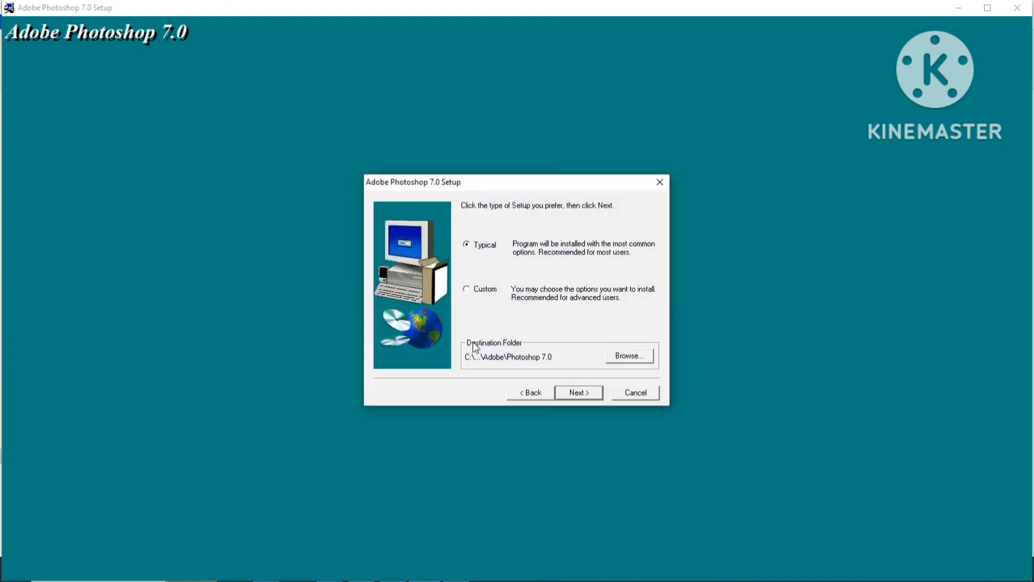
click(581, 393)
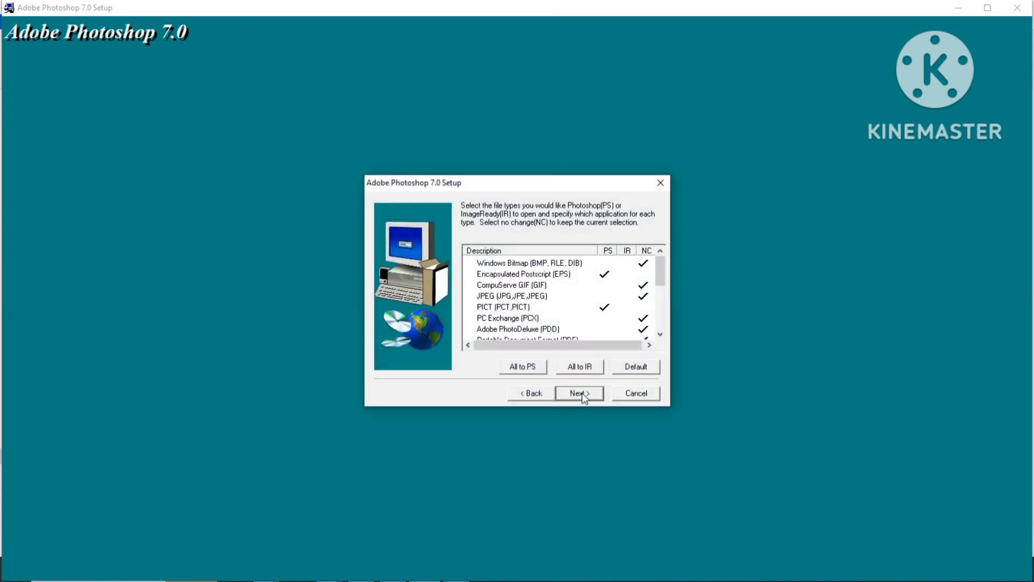
click(582, 393)
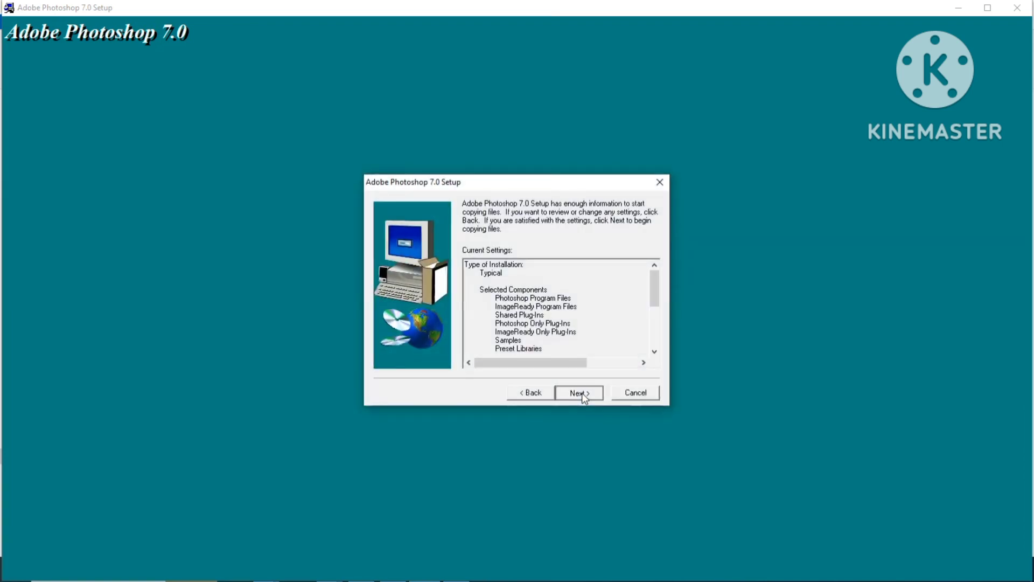
click(582, 393)
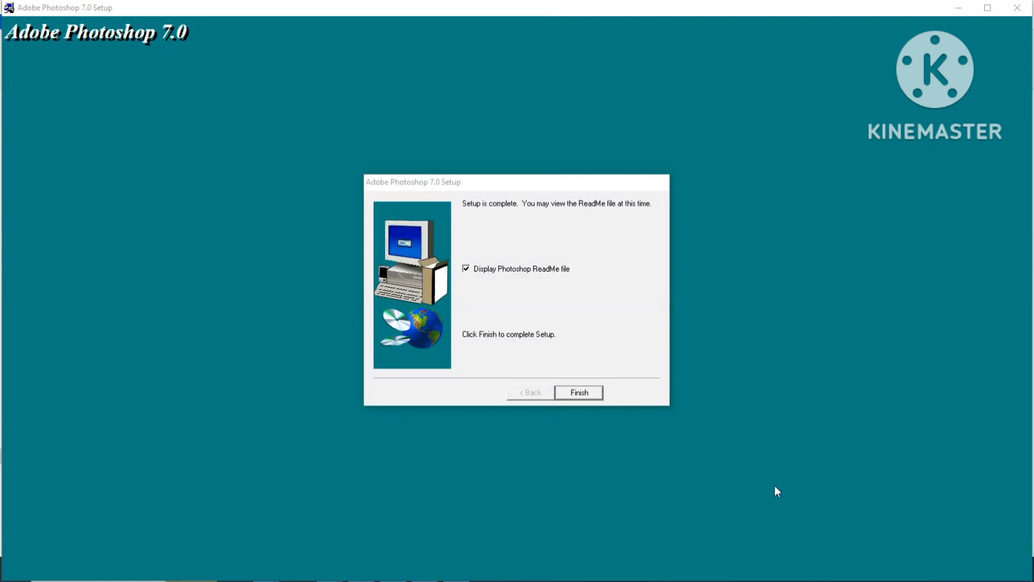
- Finish setup, close the WordPad Read Me, dismiss the thank-you message and minimize Setup
click(591, 394)
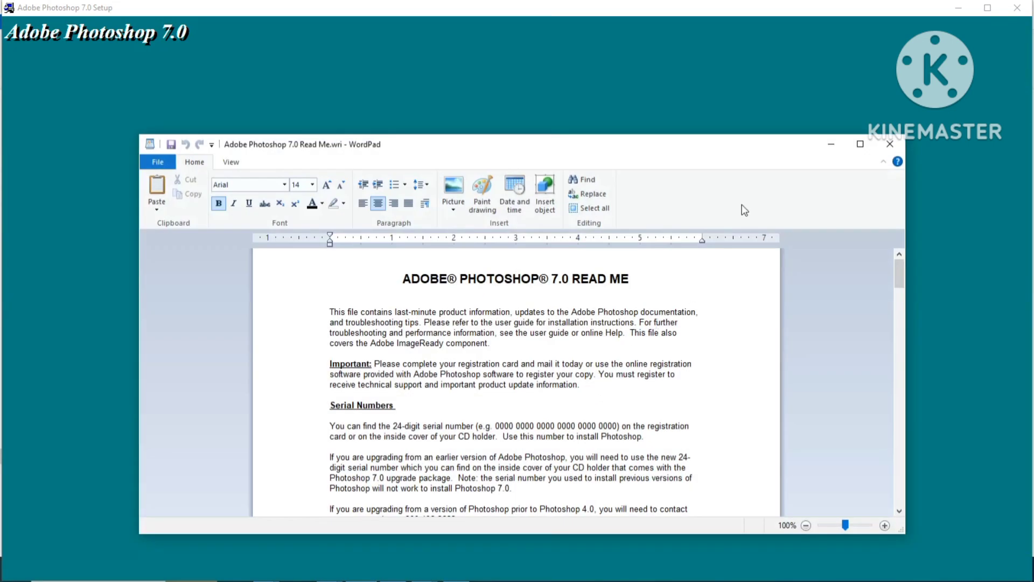
click(890, 144)
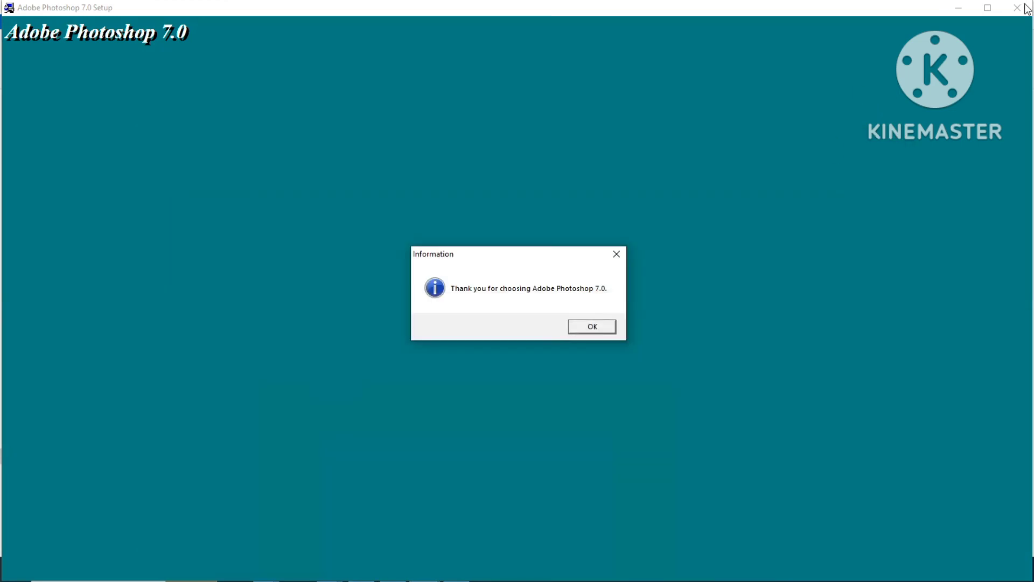
click(591, 327)
click(957, 9)
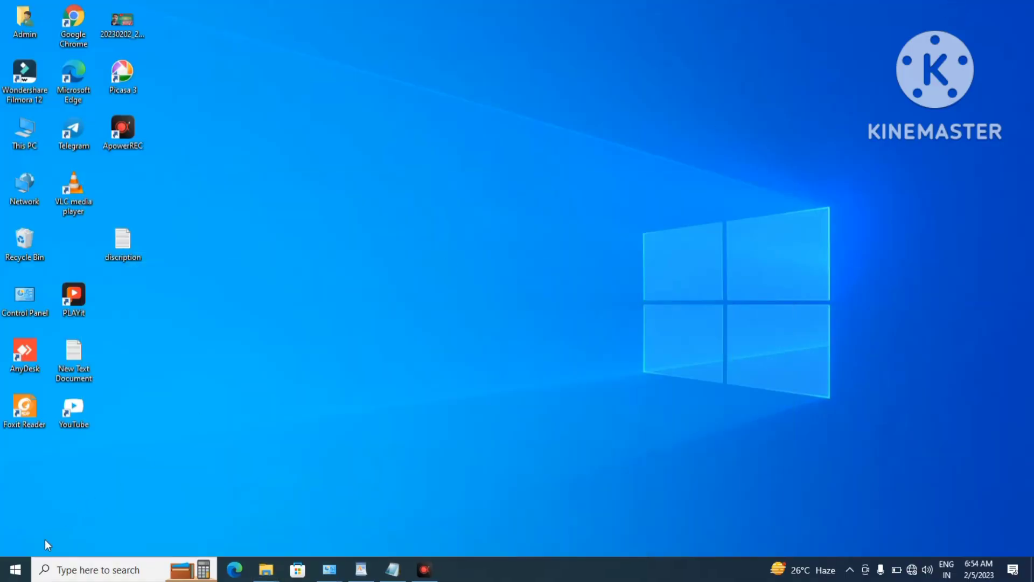
- Launch Adobe Photoshop 7.0 from the Start menu, then minimize its window
click(15, 570)
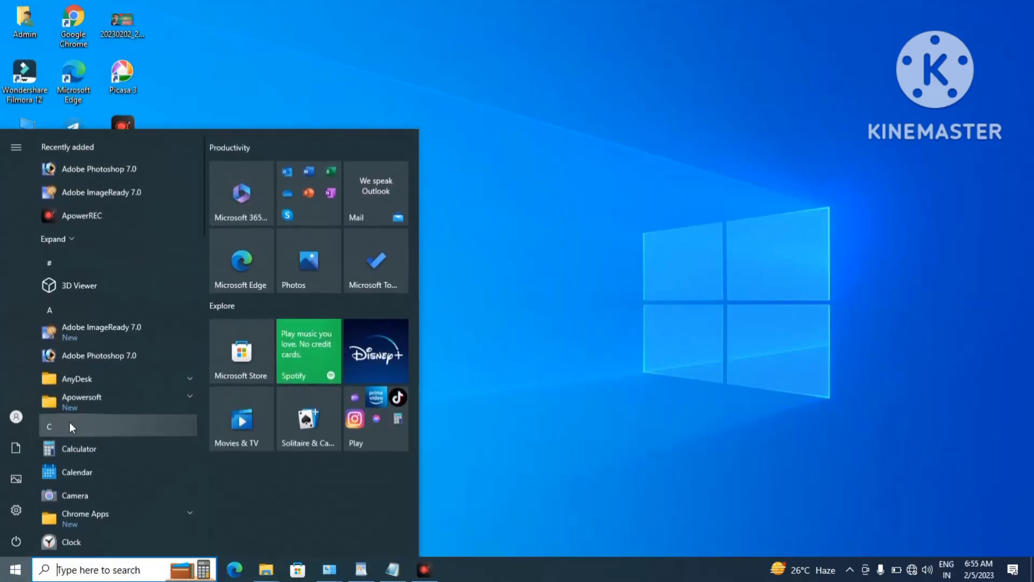
click(122, 356)
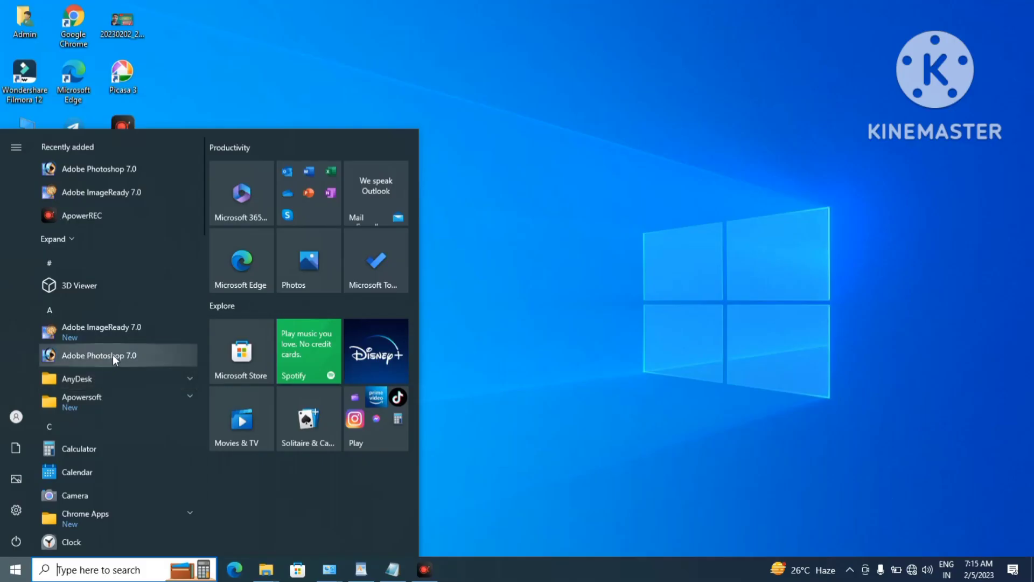
click(112, 355)
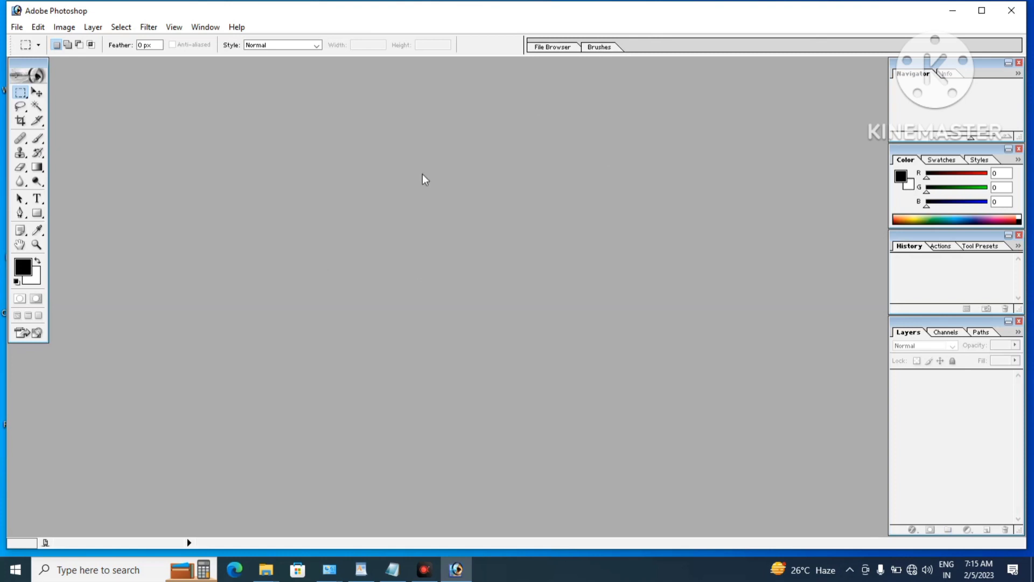
click(953, 10)
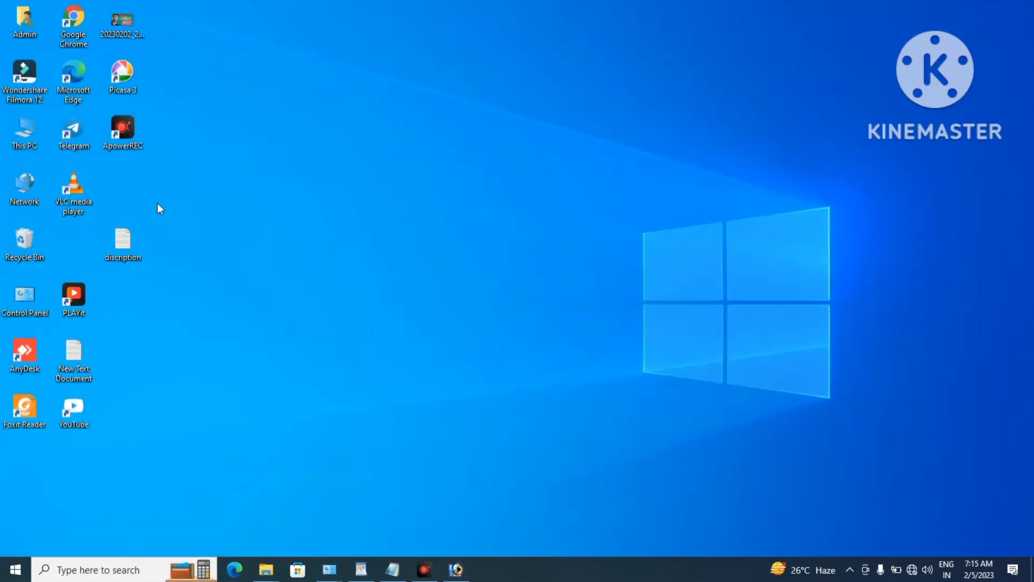
- Drag Adobe Photoshop 7.0 from Start onto the desktop as a shortcut, then close Photoshop
click(16, 569)
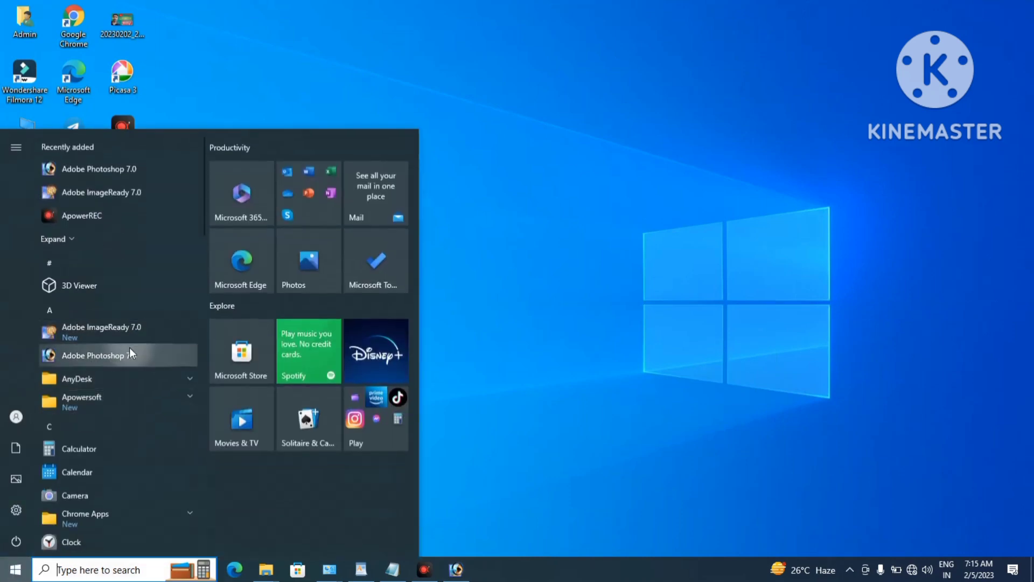
drag(130, 353, 704, 144)
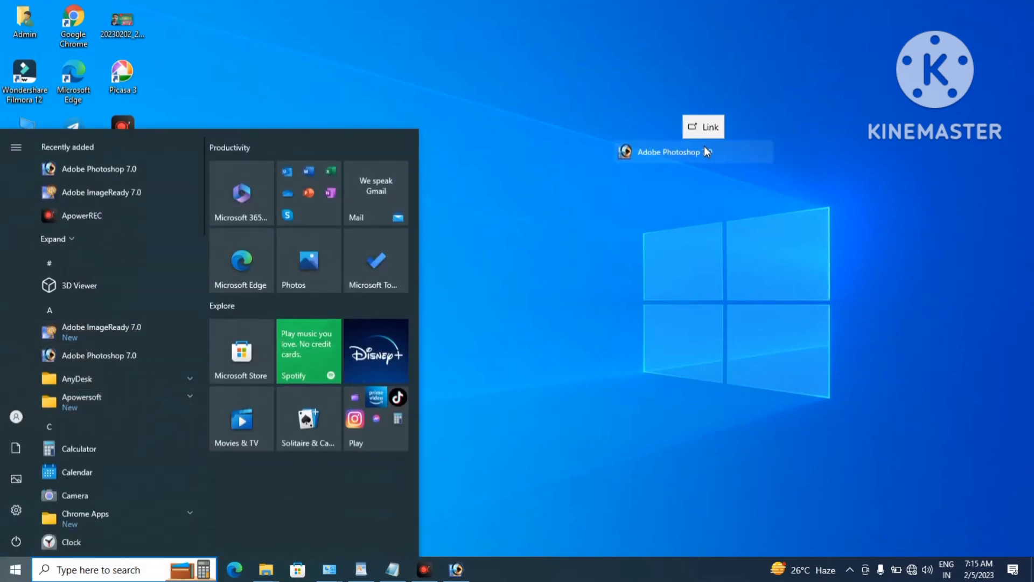
click(704, 145)
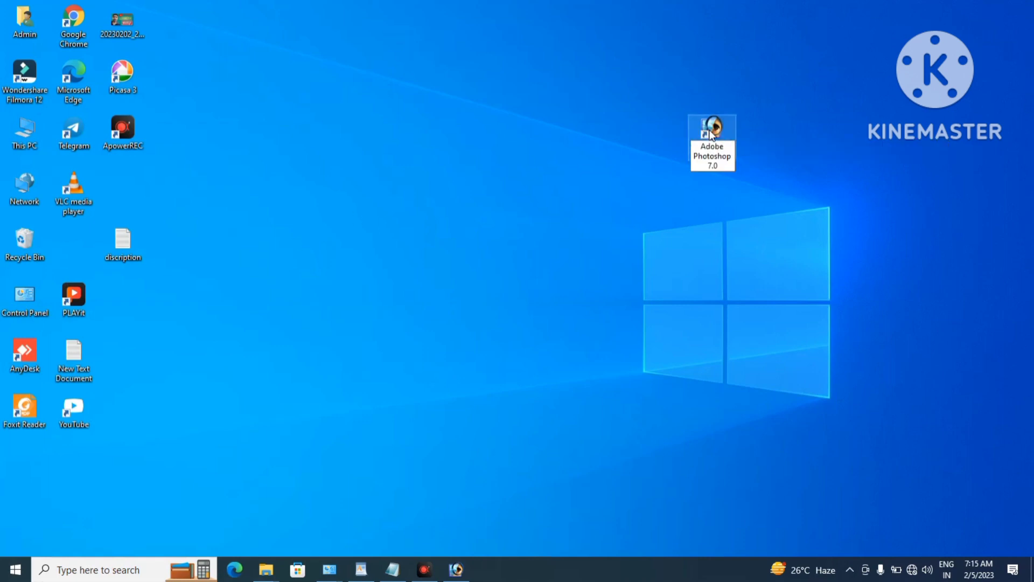
click(556, 141)
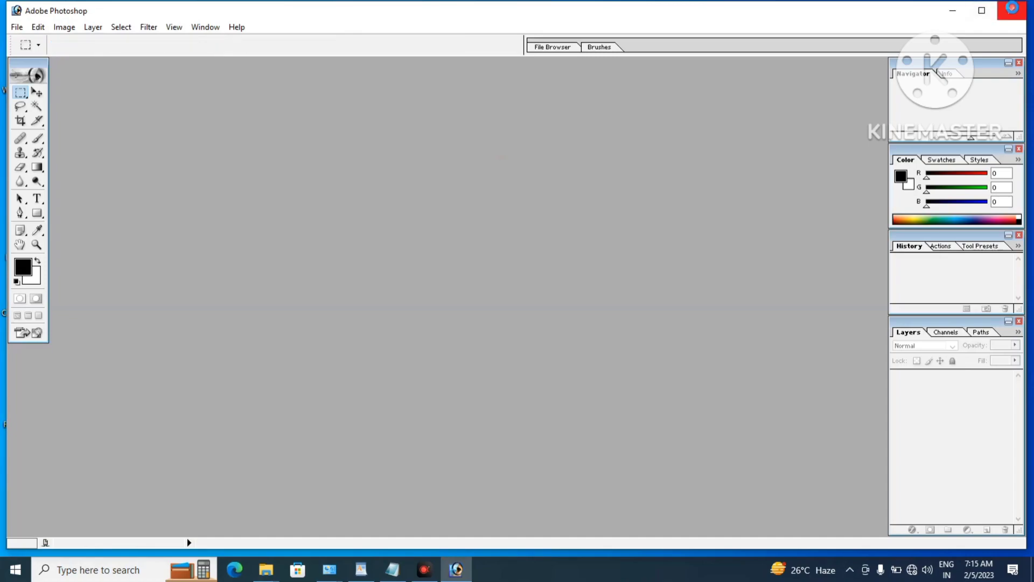
click(1012, 10)
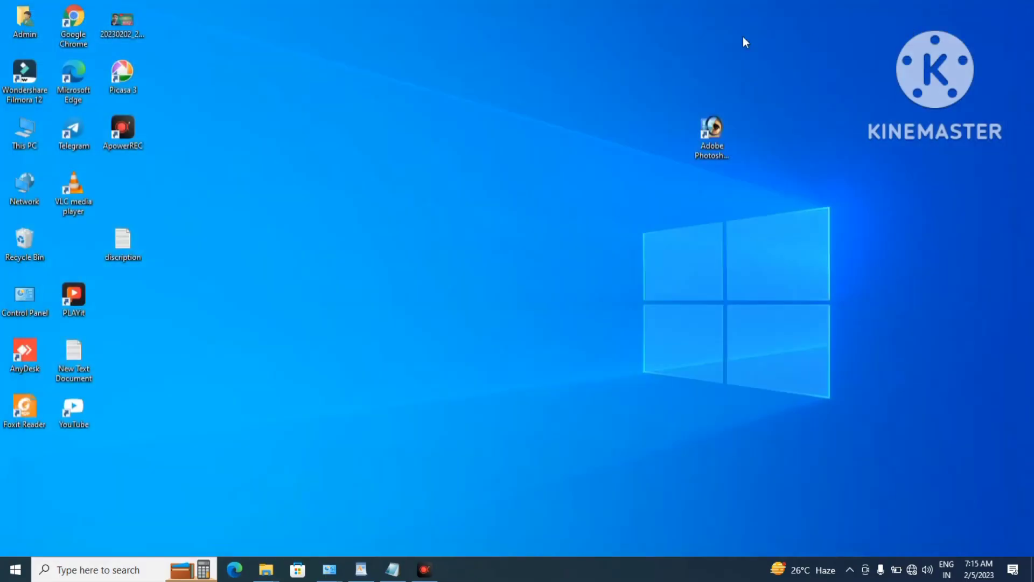
- Turn on View > Auto arrange icons from the desktop right-click menu
right_click(448, 82)
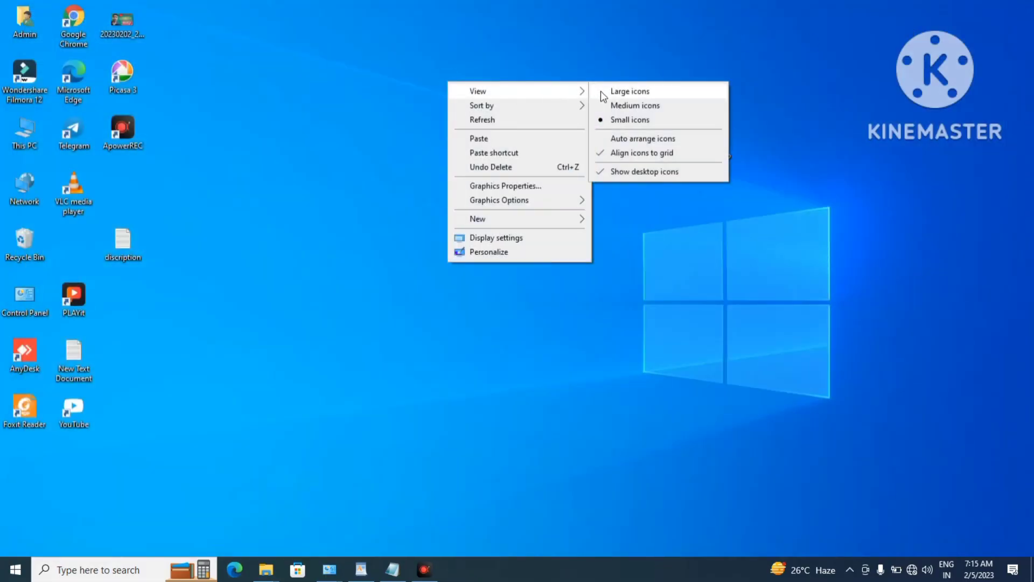
mouse_move(517, 91)
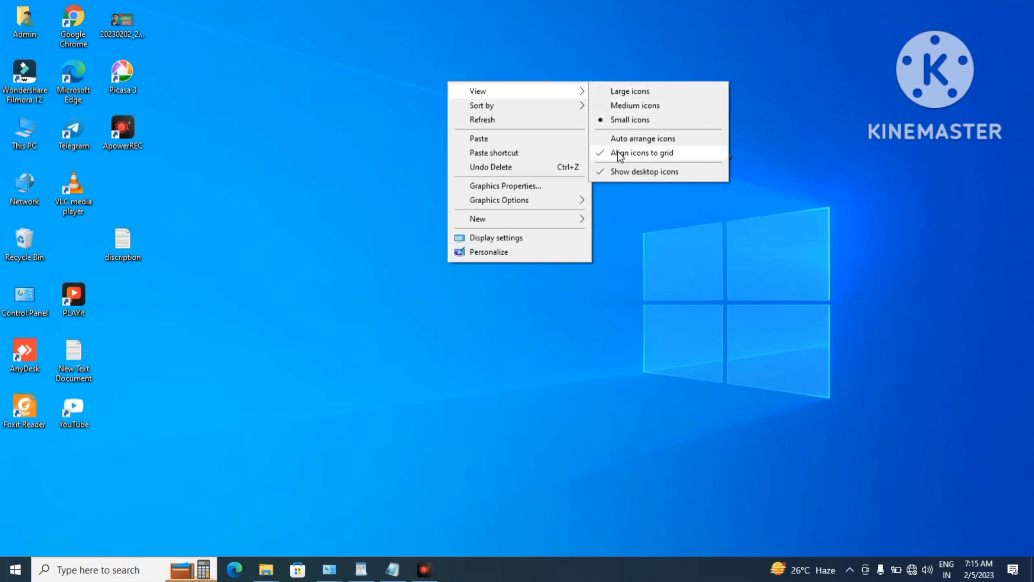
click(629, 139)
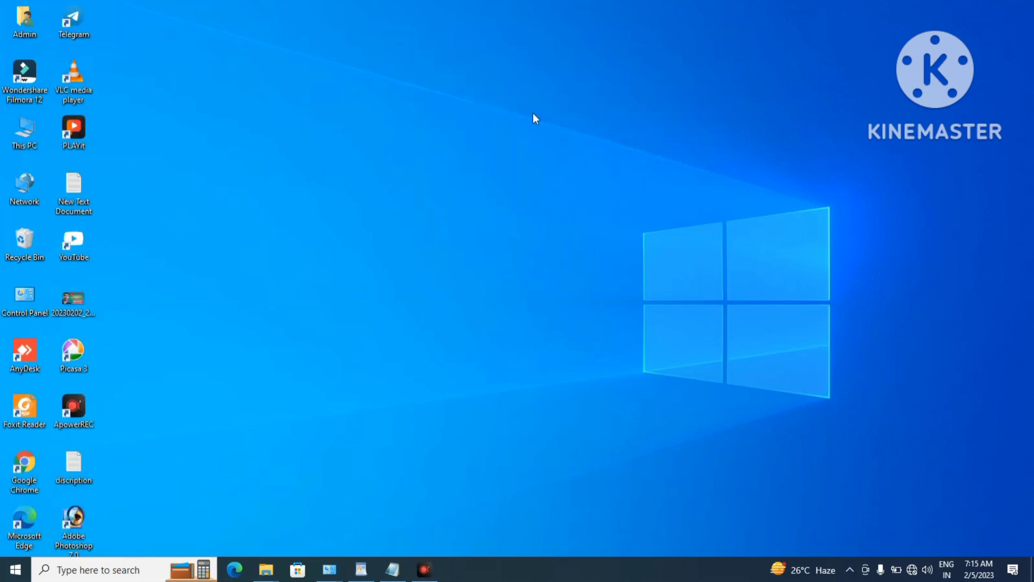